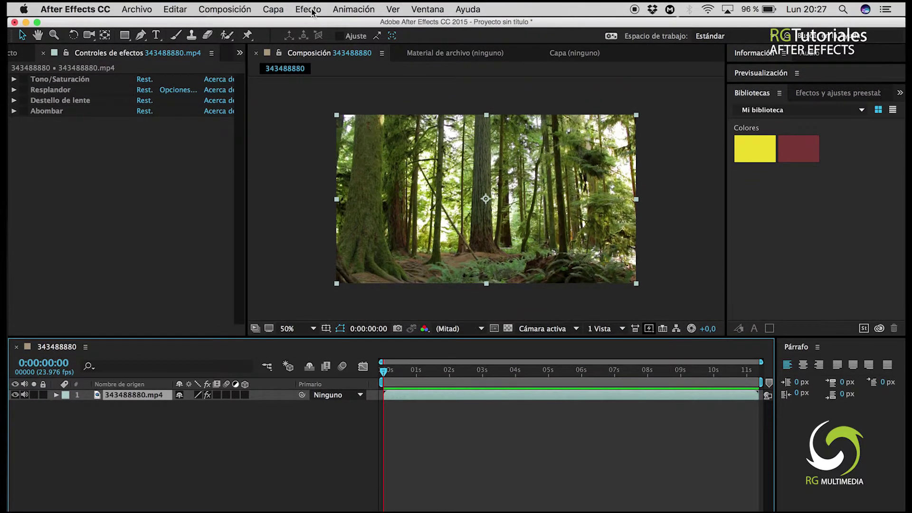
Look over the available effect categories and the contents of the Plug-ins Effects folder in Finder
click(313, 11)
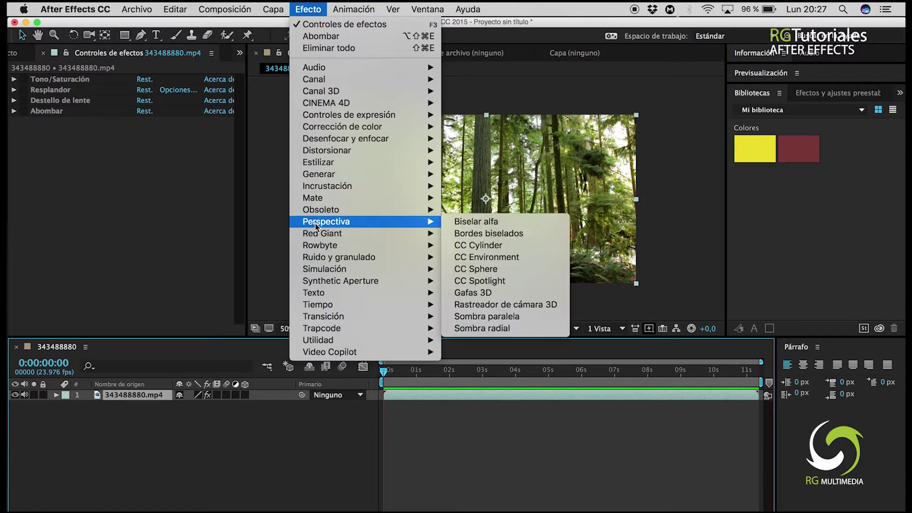
mouse_move(326, 72)
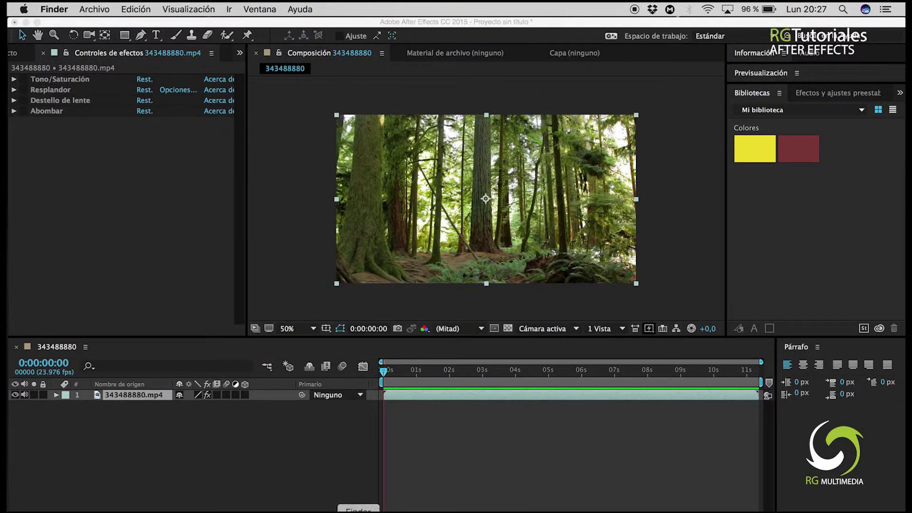
click(358, 511)
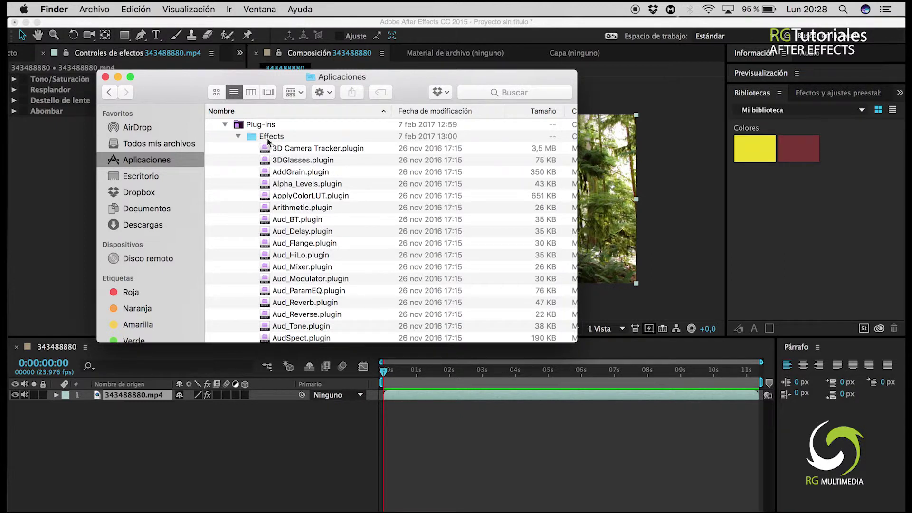
click(118, 77)
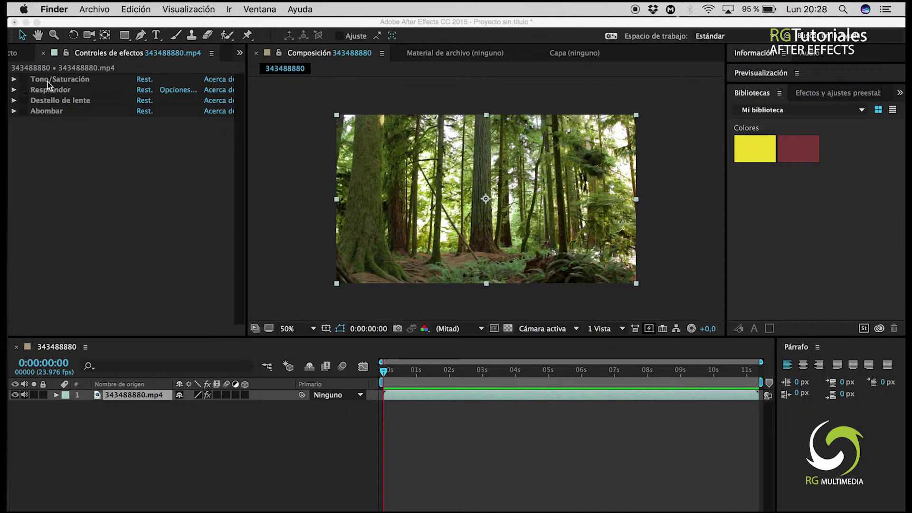
Enable the Tono/Saturación, Resplandor, Destello de lente and Abombar effects on the 343488880.mp4 layer
click(23, 79)
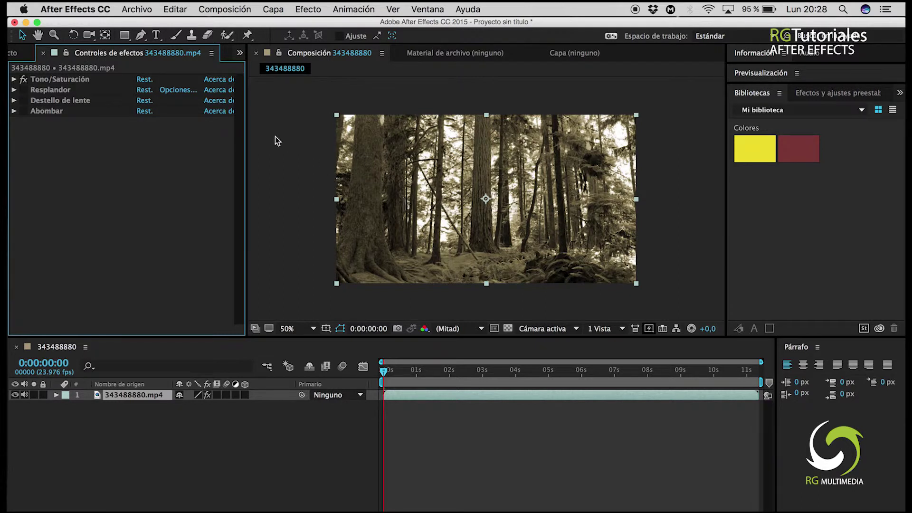
click(25, 92)
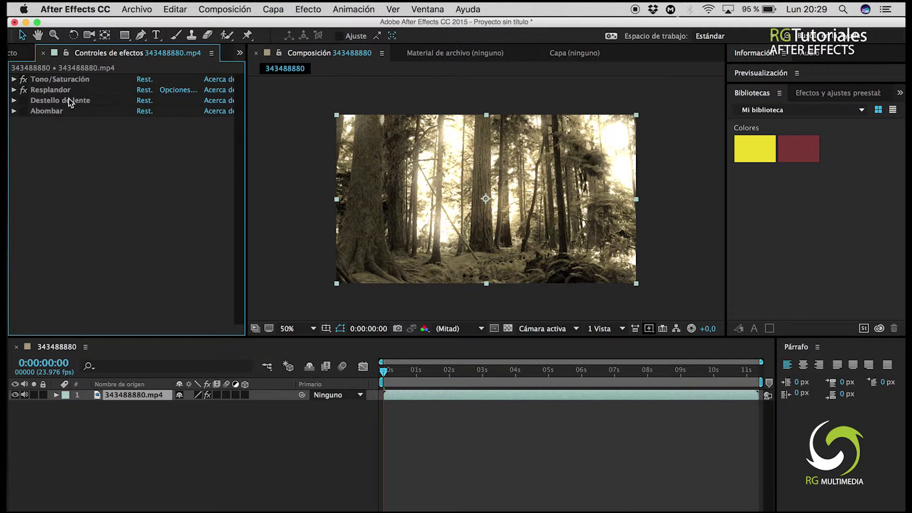
click(23, 101)
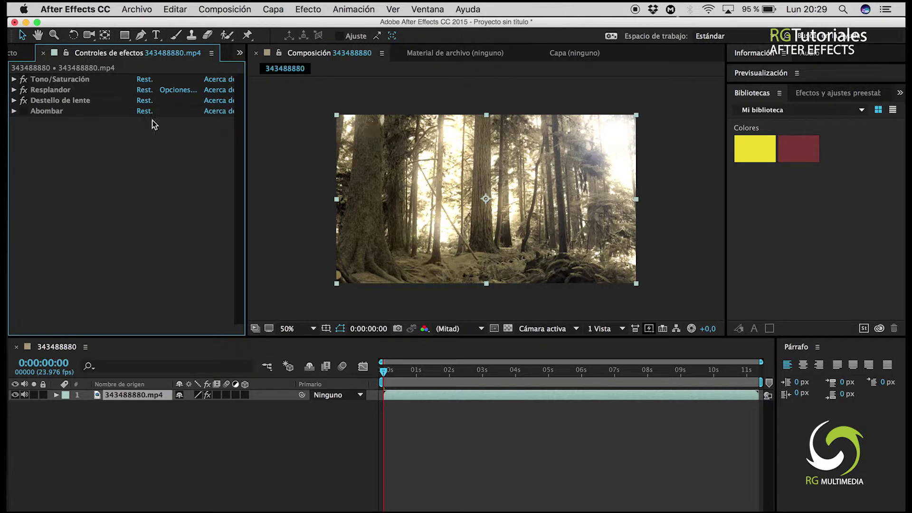
click(23, 112)
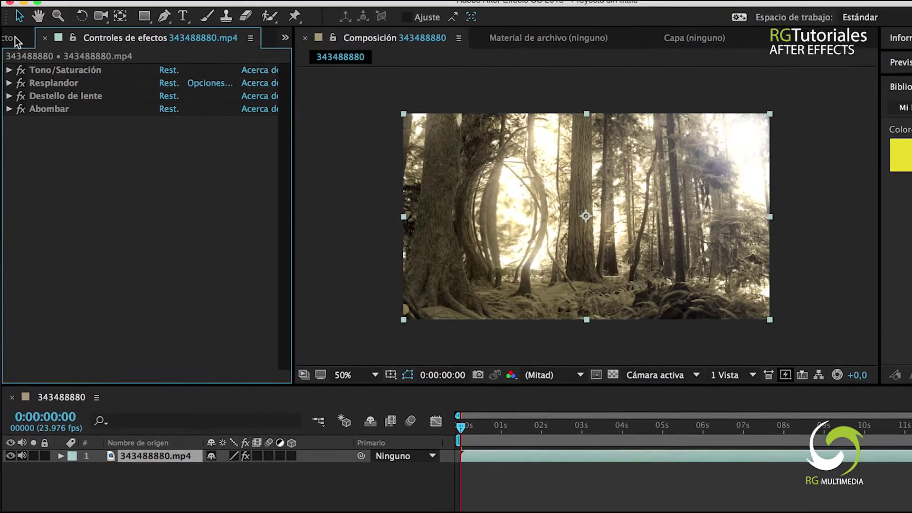
Create a new composition from the 343488880.mp4 footage in the project
click(15, 37)
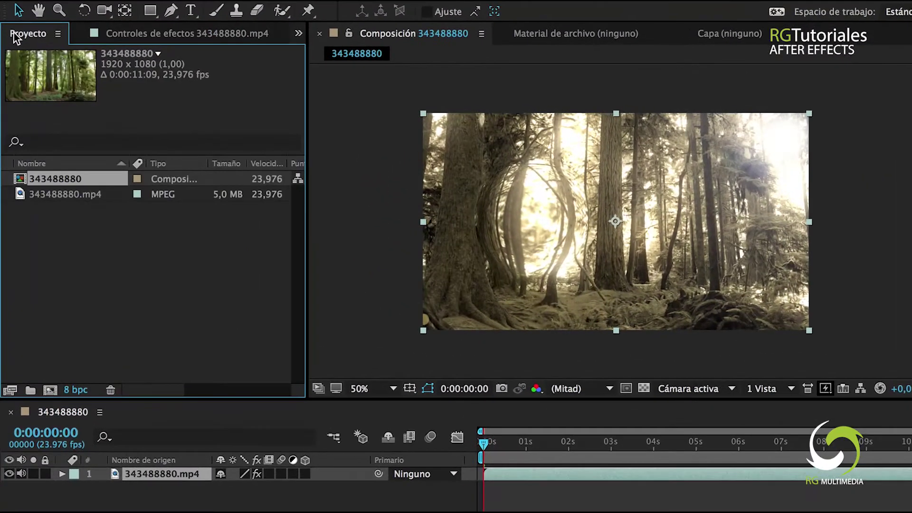
click(69, 195)
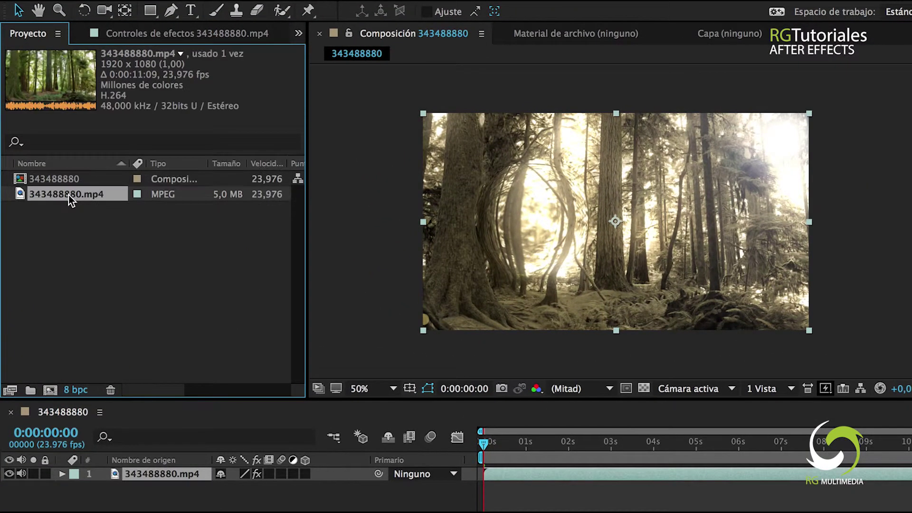
drag(56, 198, 53, 397)
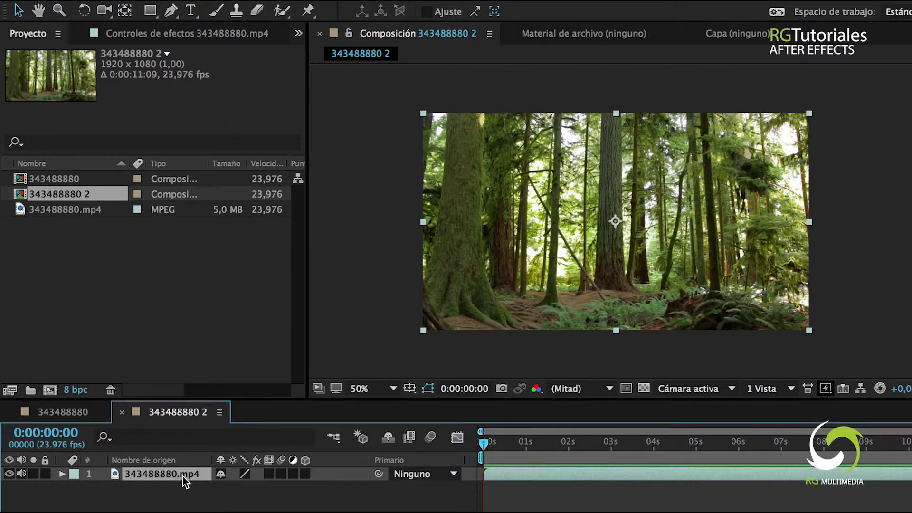
drag(483, 445, 438, 452)
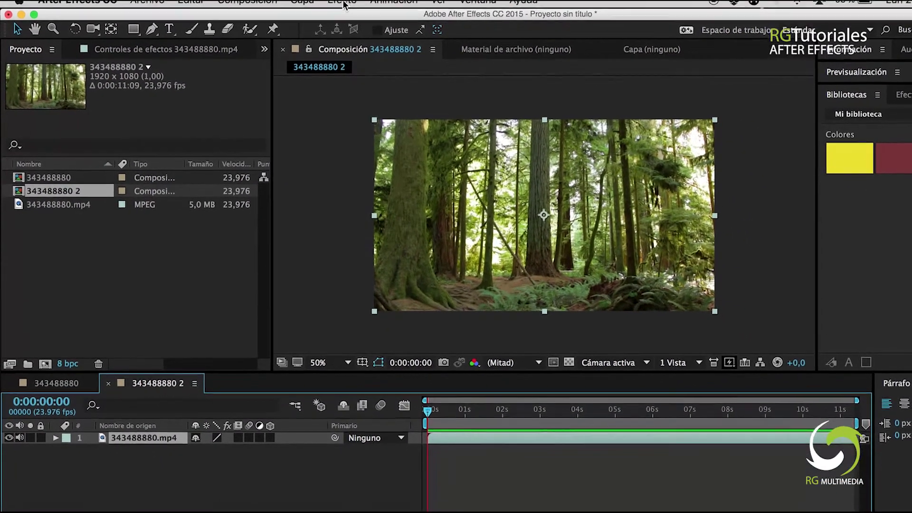
Apply the Tono/Saturación color correction effect to the 343488880.mp4 layer in the new composition
click(345, 8)
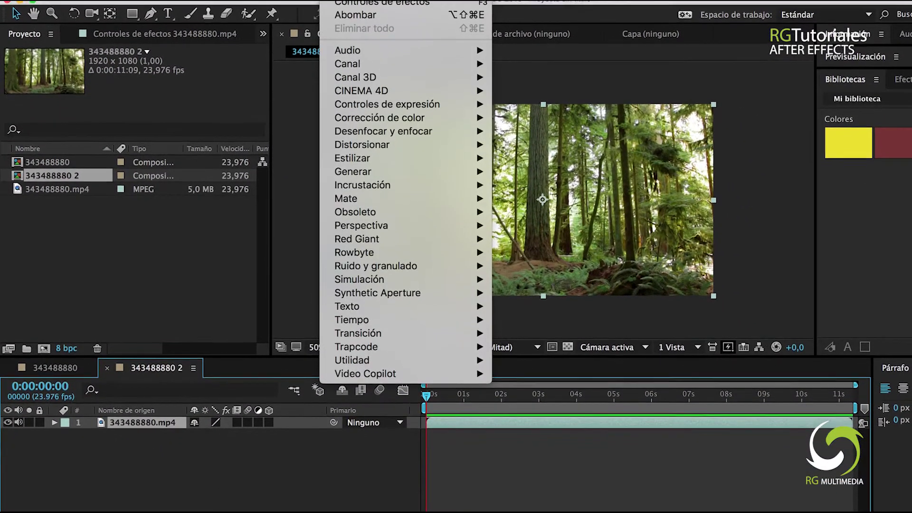
mouse_move(373, 110)
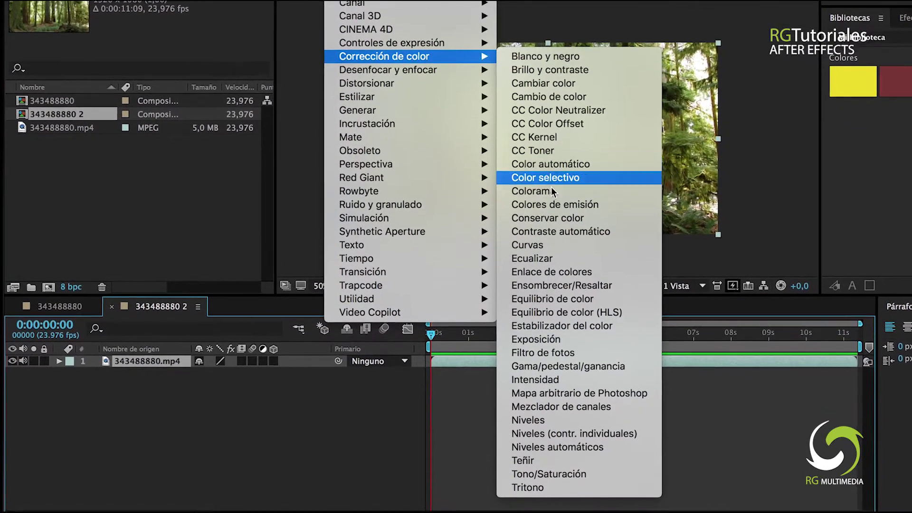
click(534, 472)
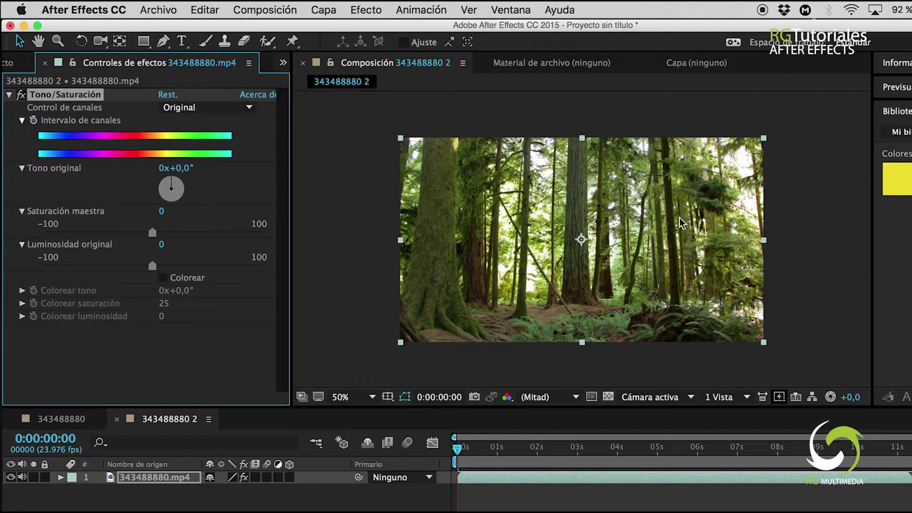
Keep the Original channel and set Tono original to 207°, Saturación maestra to -40 and Luminosidad original to -30
click(249, 108)
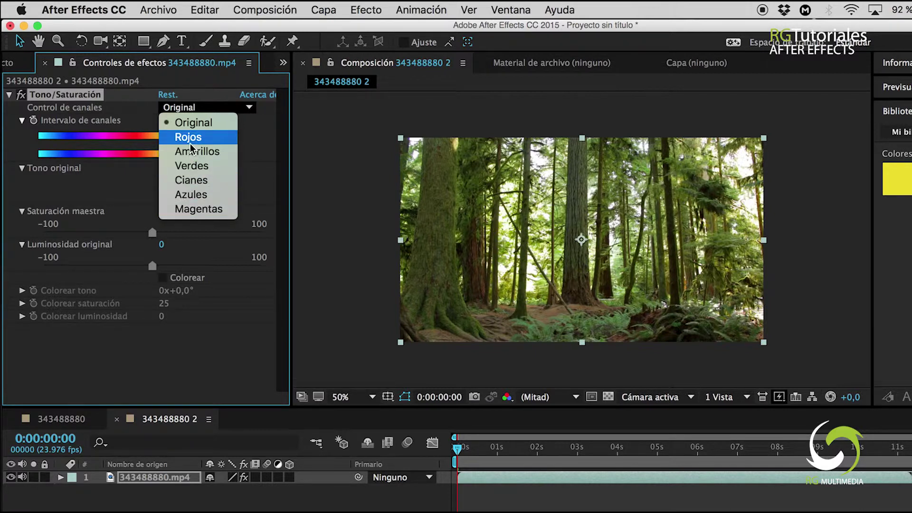
click(142, 119)
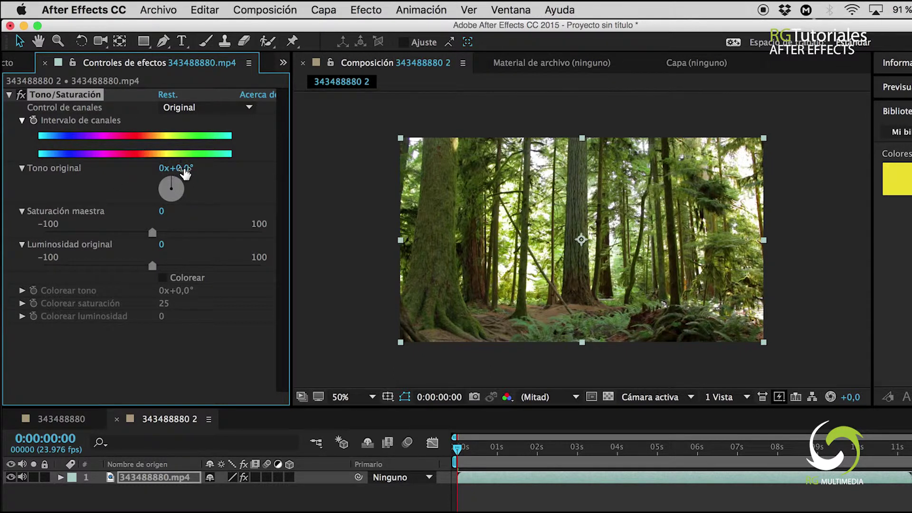
drag(185, 175, 340, 171)
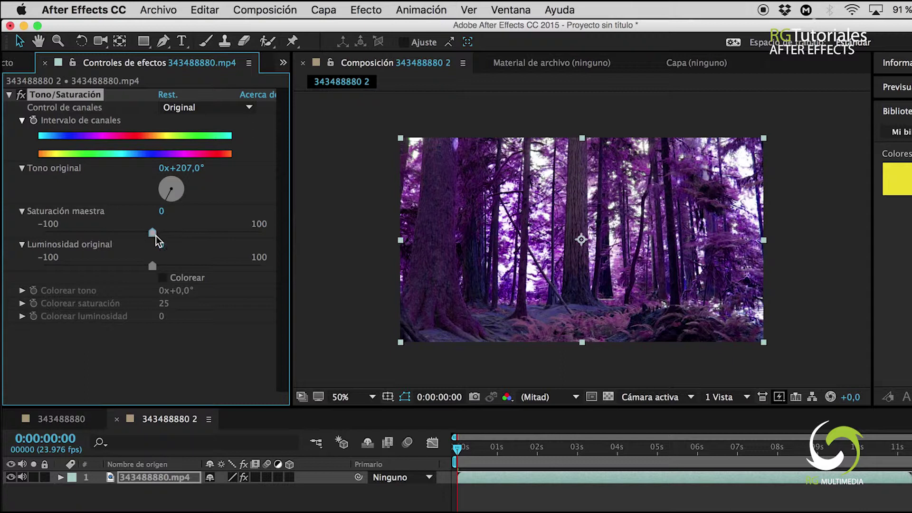
drag(157, 240, 108, 241)
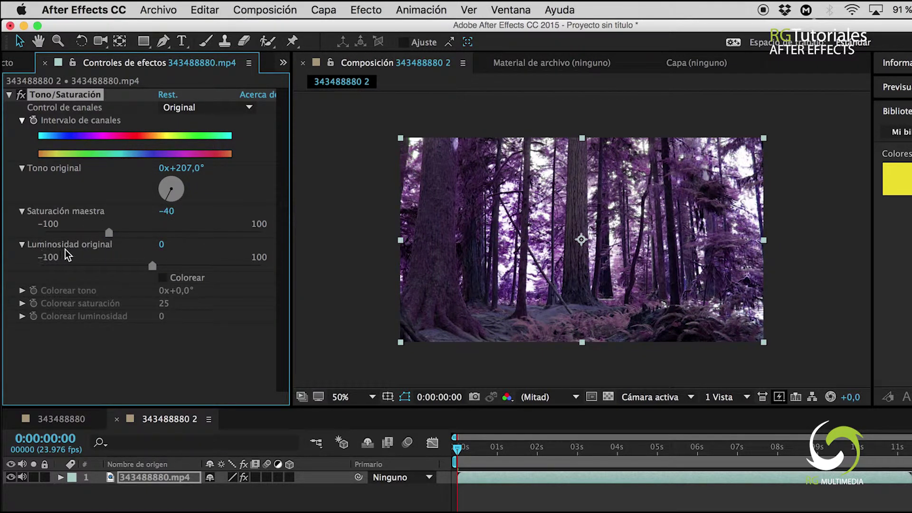
click(154, 281)
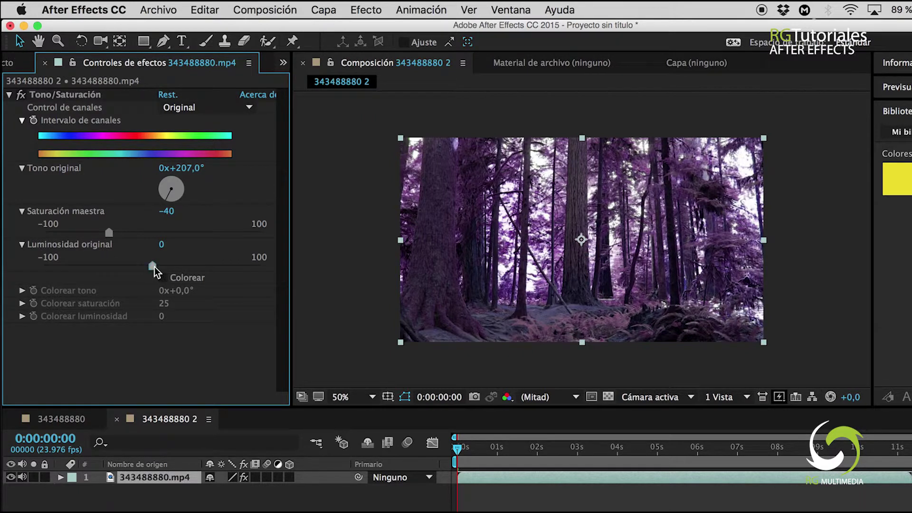
drag(154, 269, 122, 274)
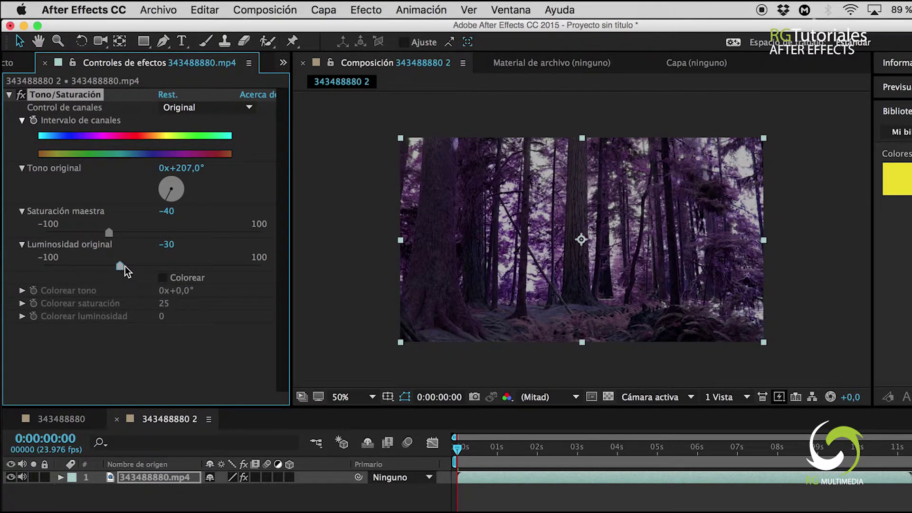
Enable Colorear with tone 219°, saturation 26 and luminosity 17, and collapse the Tono/Saturación settings
click(163, 278)
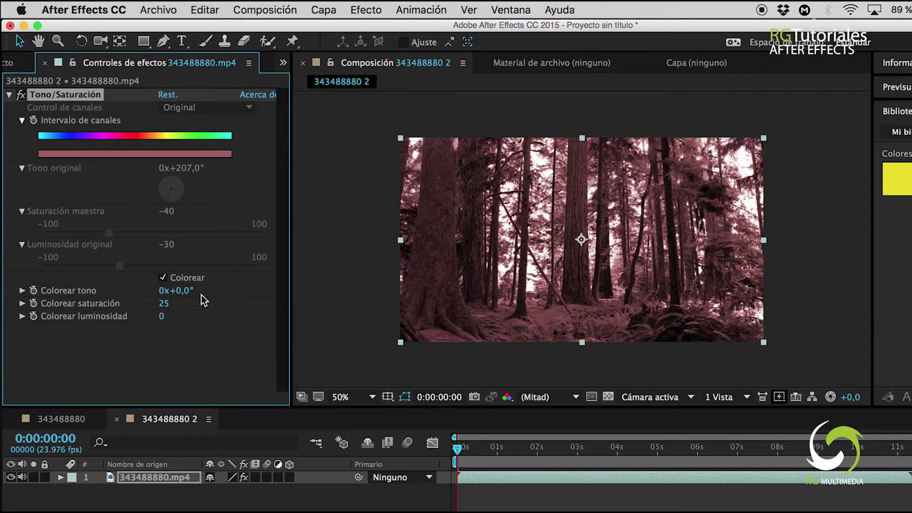
drag(188, 296, 341, 281)
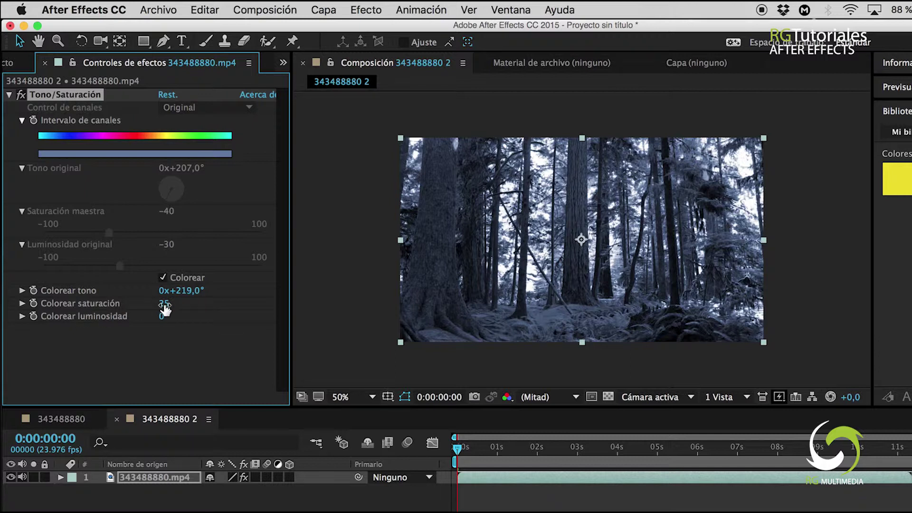
mouse_move(165, 310)
mouse_down()
mouse_move(238, 310)
mouse_move(163, 305)
mouse_up()
mouse_move(160, 320)
mouse_down()
mouse_move(143, 316)
mouse_move(189, 320)
mouse_move(113, 312)
mouse_move(153, 307)
mouse_up()
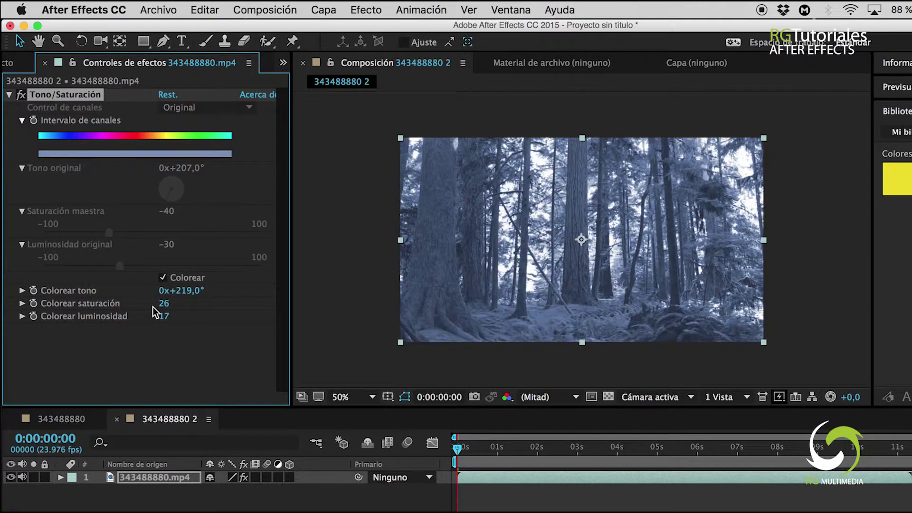
click(10, 98)
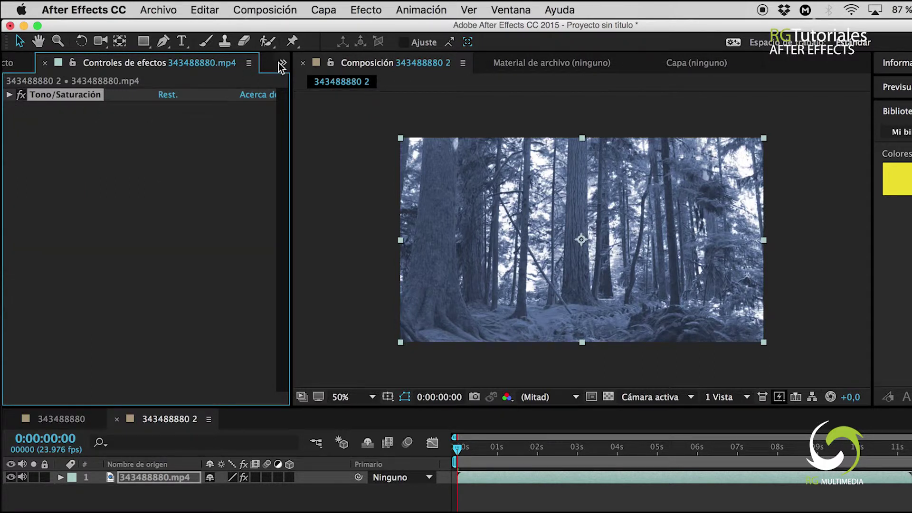
Apply the Resplandor stylize effect to the 343488880.mp4 layer
click(367, 11)
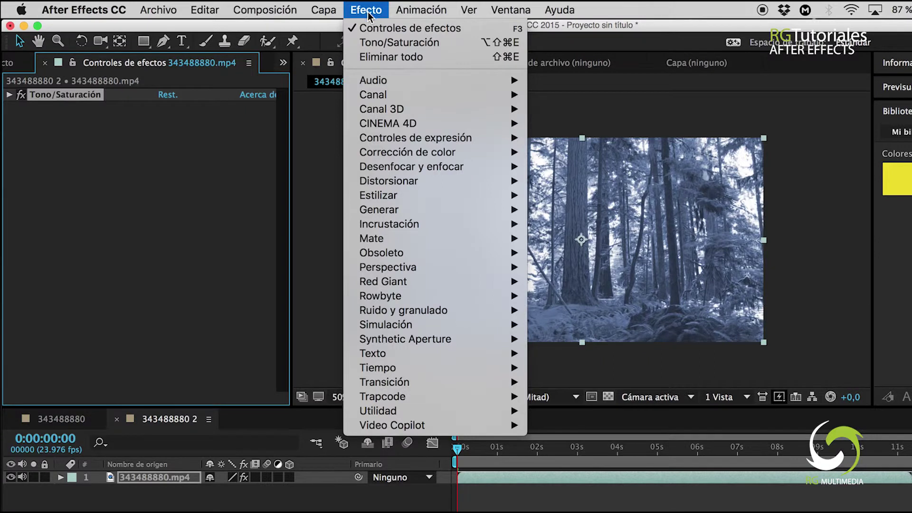
mouse_move(404, 186)
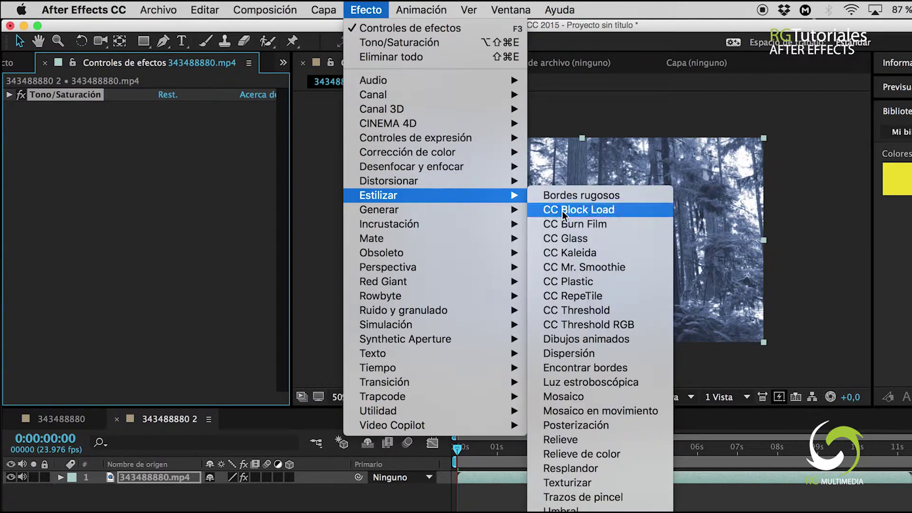
click(575, 469)
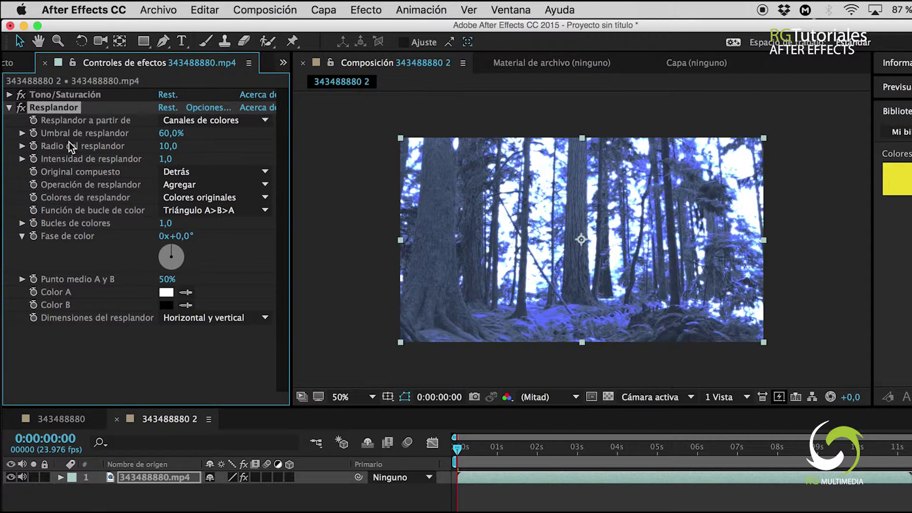
Set the glow's threshold to 69%, radius to 0 and intensity to 1,3, and collapse the Resplandor settings
drag(186, 137, 191, 158)
click(167, 161)
click(200, 162)
click(221, 160)
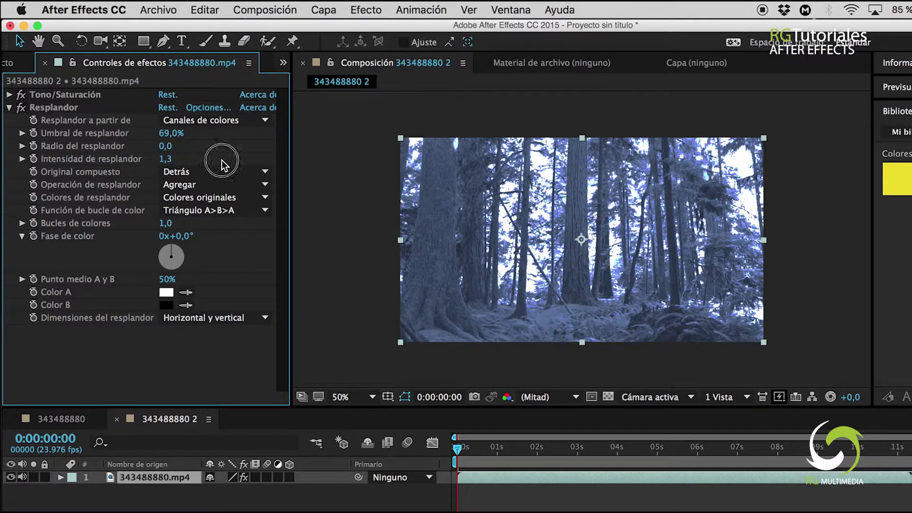
click(11, 108)
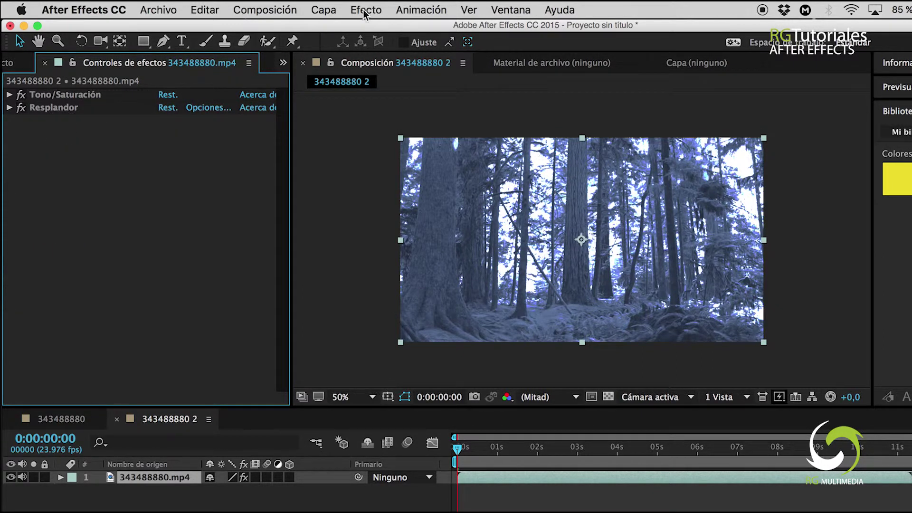
Apply the Destello de lente generate effect to the 343488880.mp4 layer
click(366, 10)
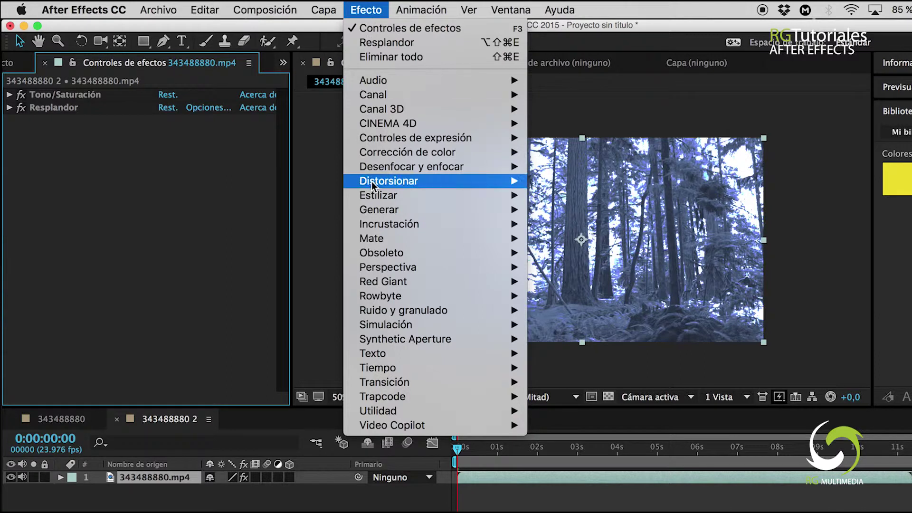
mouse_move(490, 210)
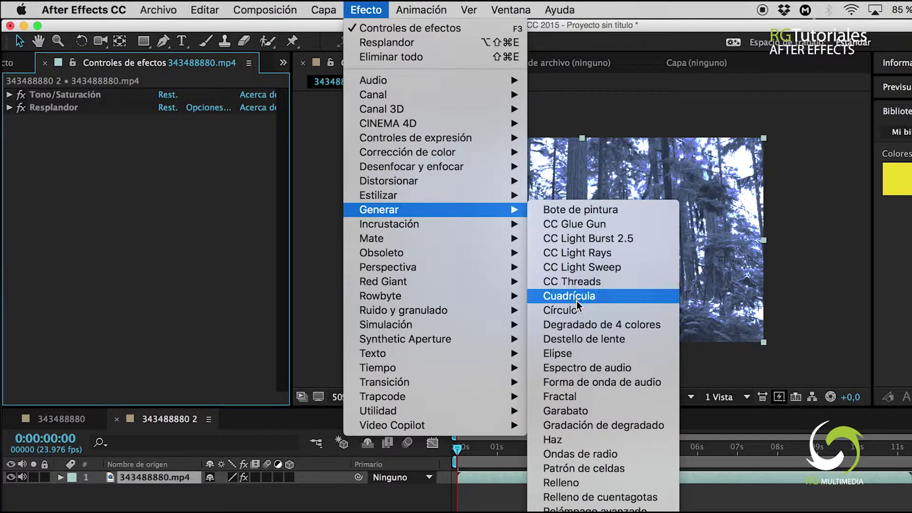
click(572, 341)
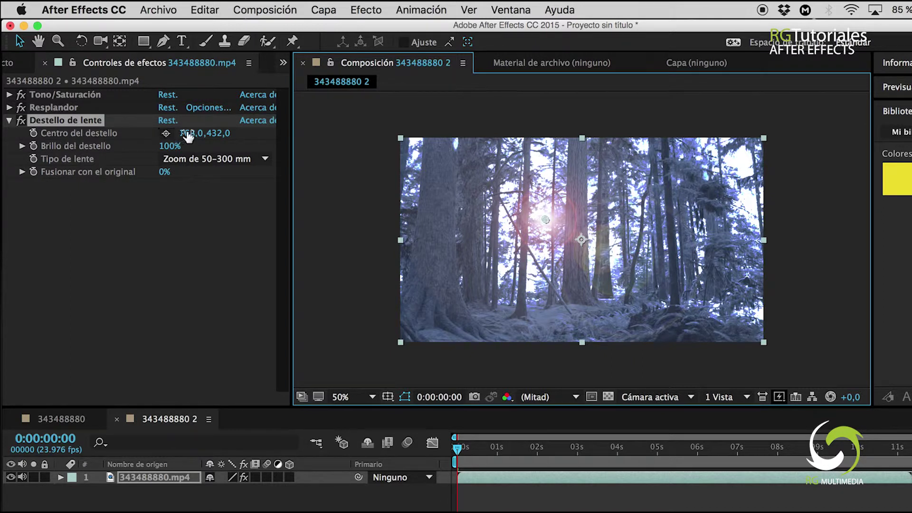
Place the lens flare's centre at 1740, 132 in the image's upper right and set its brightness to 98%
mouse_move(187, 135)
mouse_down()
mouse_move(285, 128)
mouse_move(186, 142)
mouse_up()
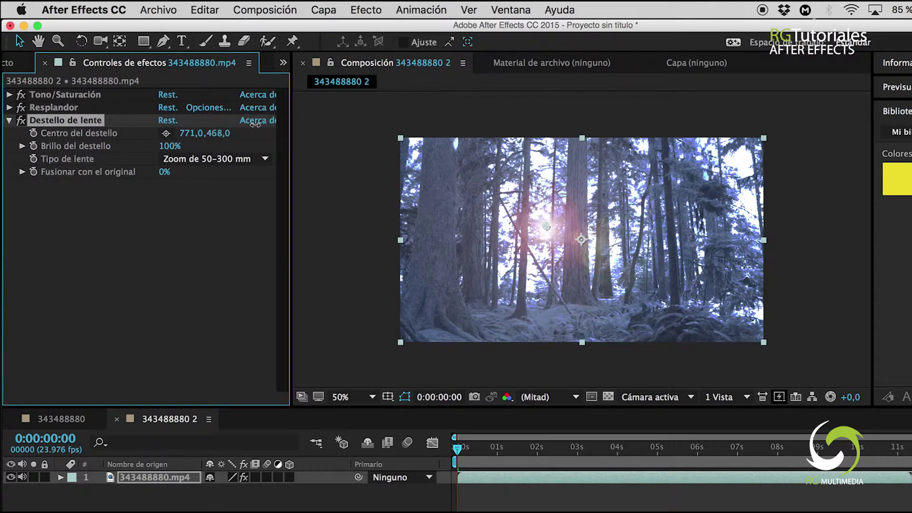
click(166, 133)
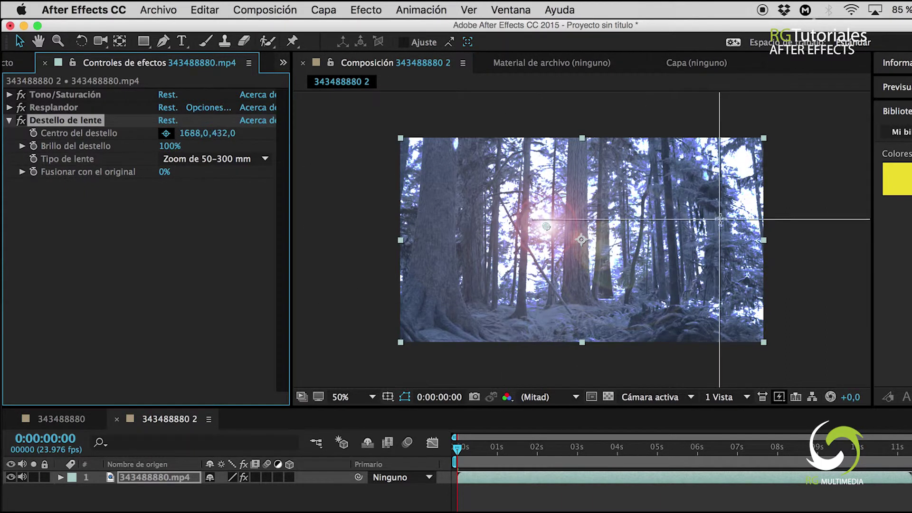
click(730, 162)
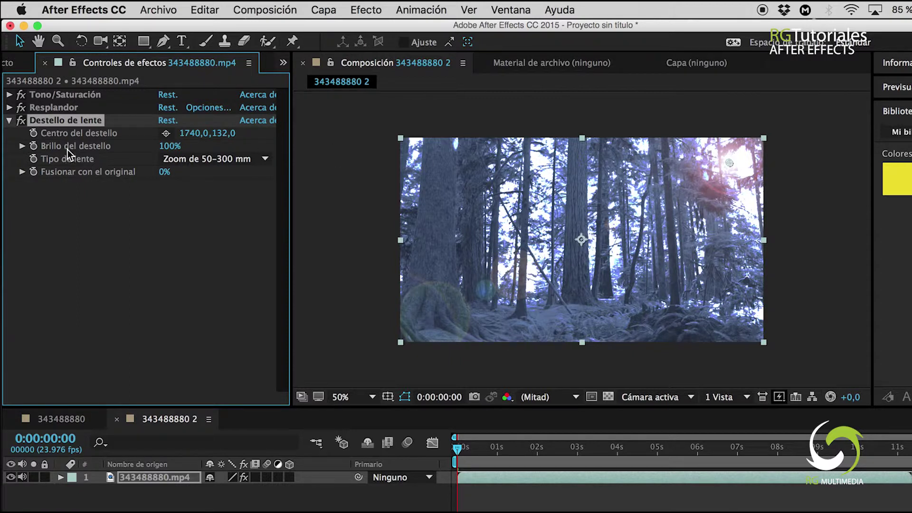
mouse_move(169, 151)
mouse_down()
mouse_move(126, 150)
mouse_move(222, 144)
mouse_move(164, 152)
mouse_up()
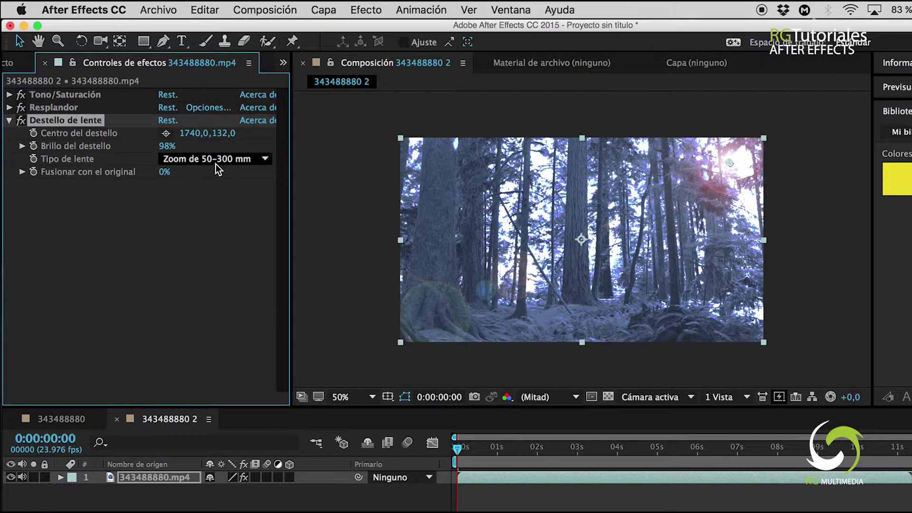
Try the Objetivo fijo de 35 mm lens type for the flare and settle on Objetivo fijo de 105 mm
click(259, 164)
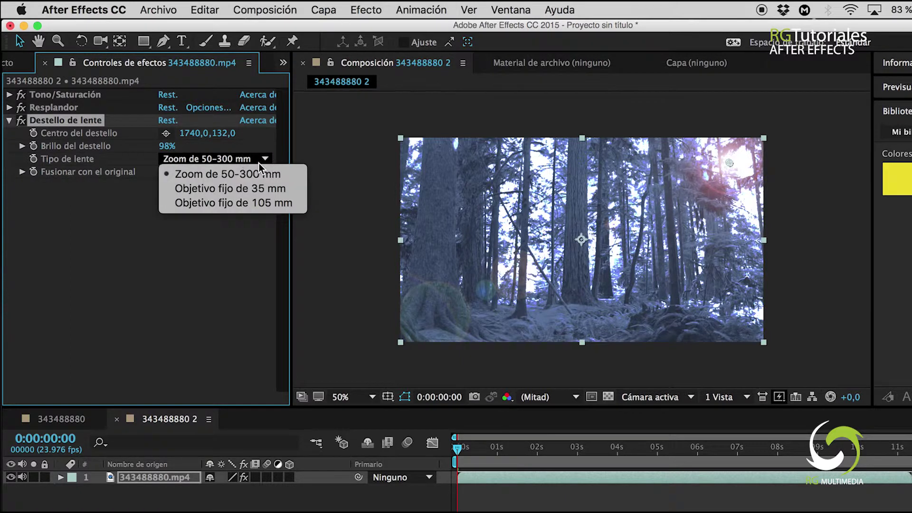
click(227, 193)
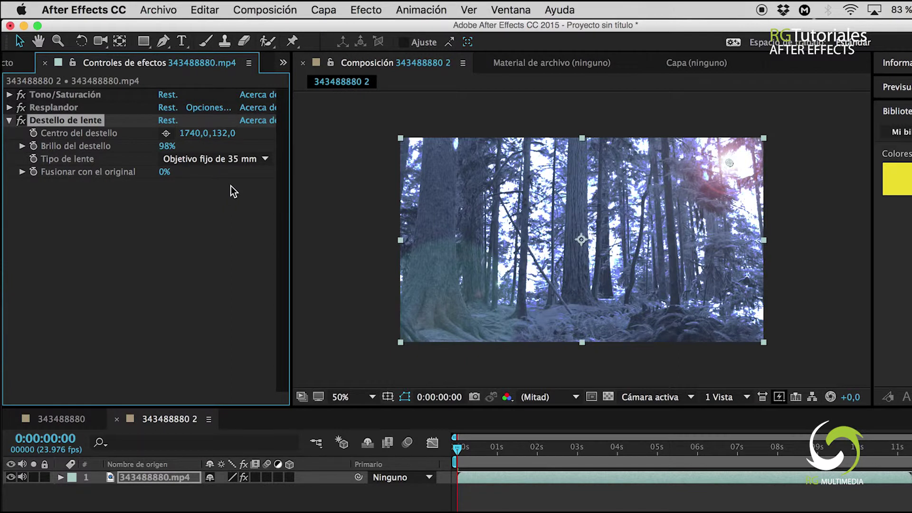
click(241, 160)
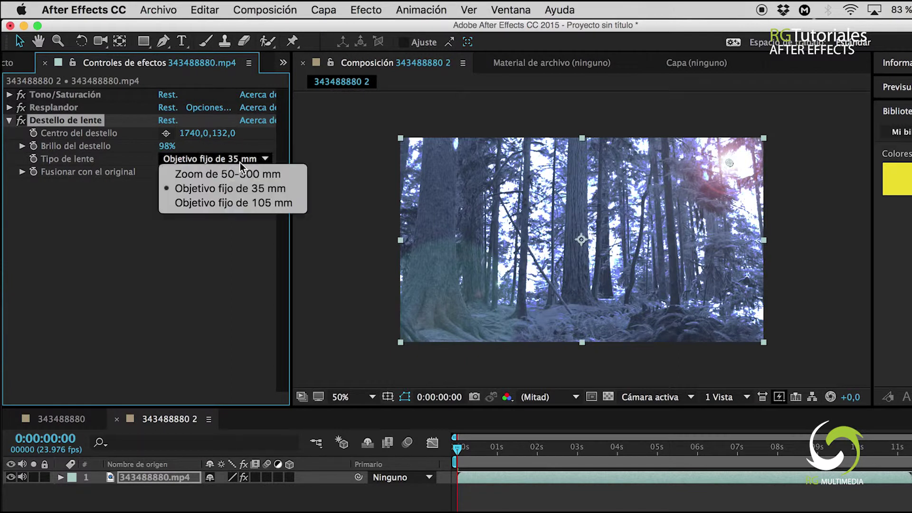
click(229, 205)
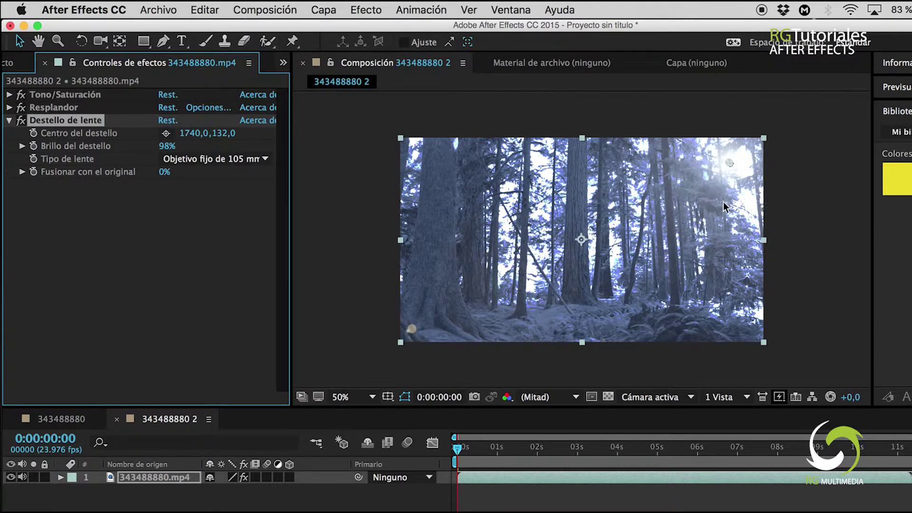
click(158, 204)
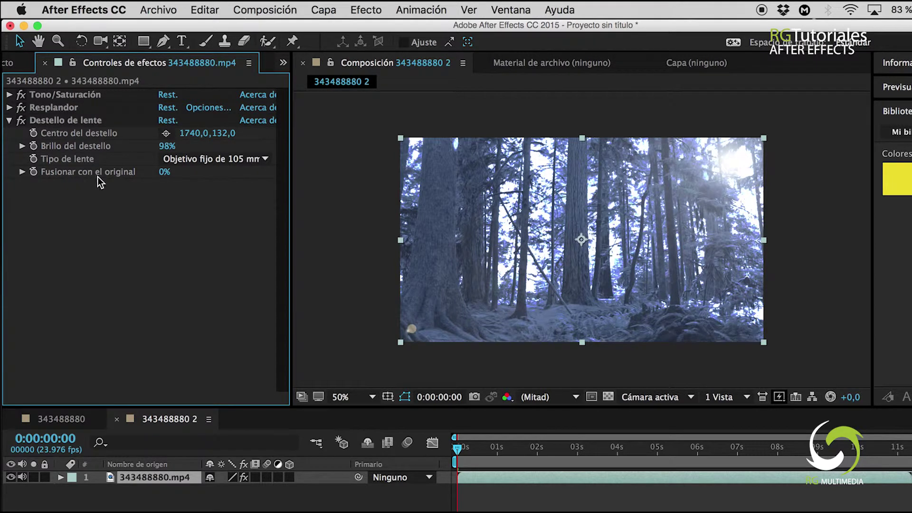
Set the flare's Fusionar con el original to 100% and collapse the Destello de lente settings
click(164, 172)
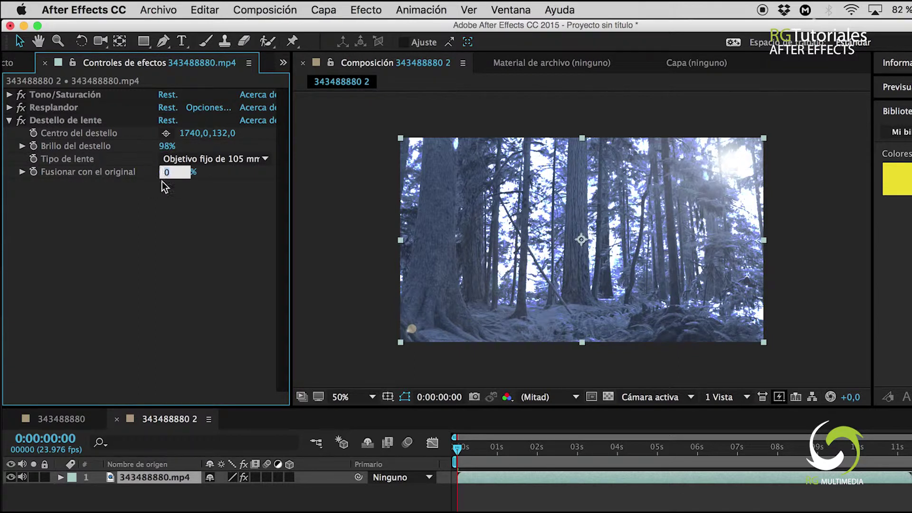
click(162, 190)
drag(163, 173, 274, 175)
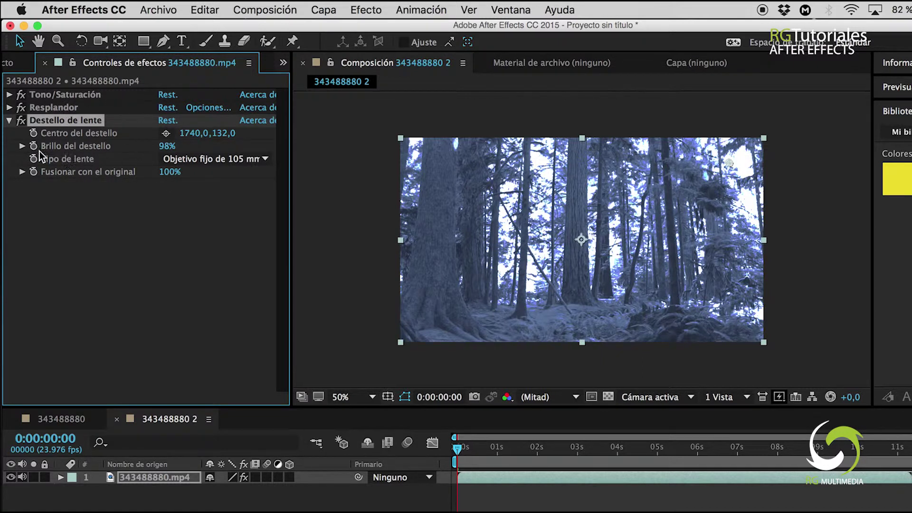
click(9, 121)
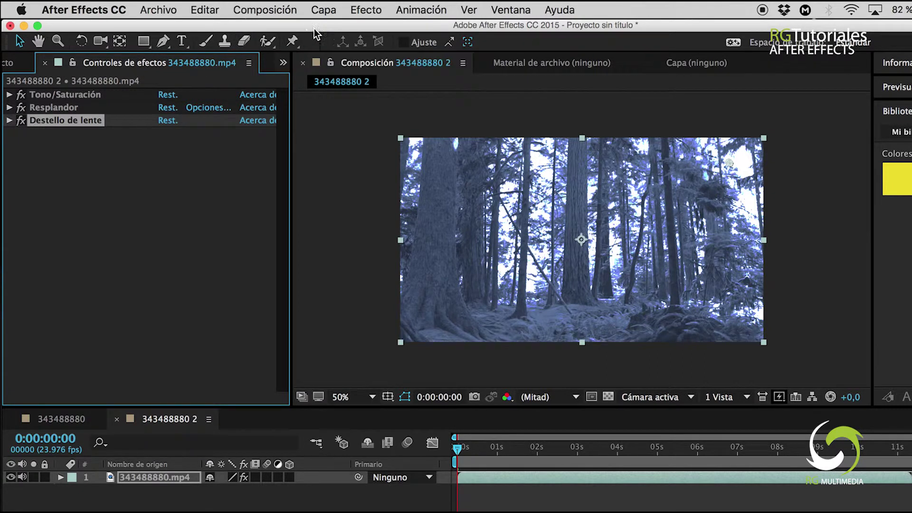
Apply the Abombar distort effect to the 343488880.mp4 layer
click(372, 12)
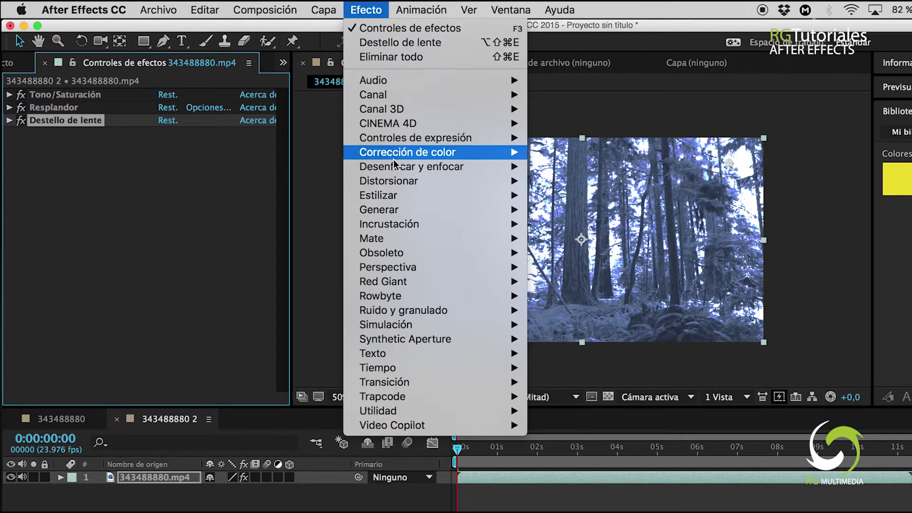
mouse_move(398, 181)
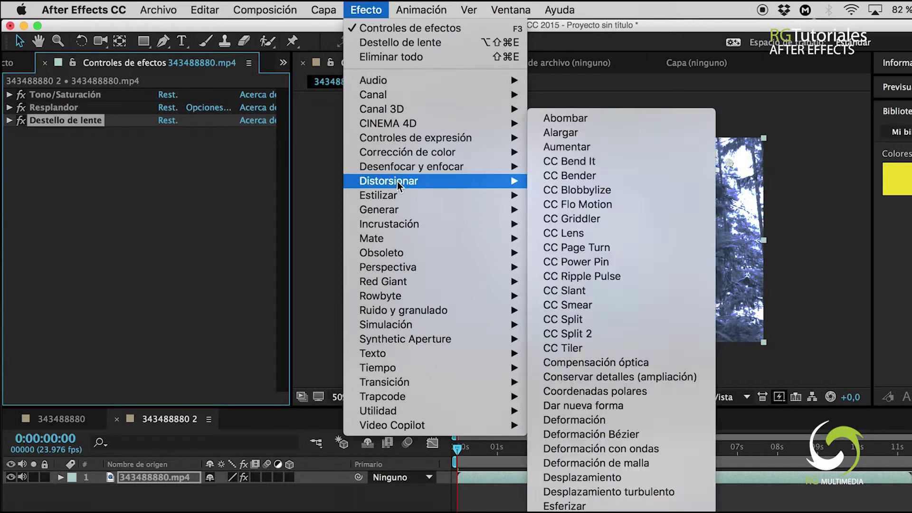
click(571, 124)
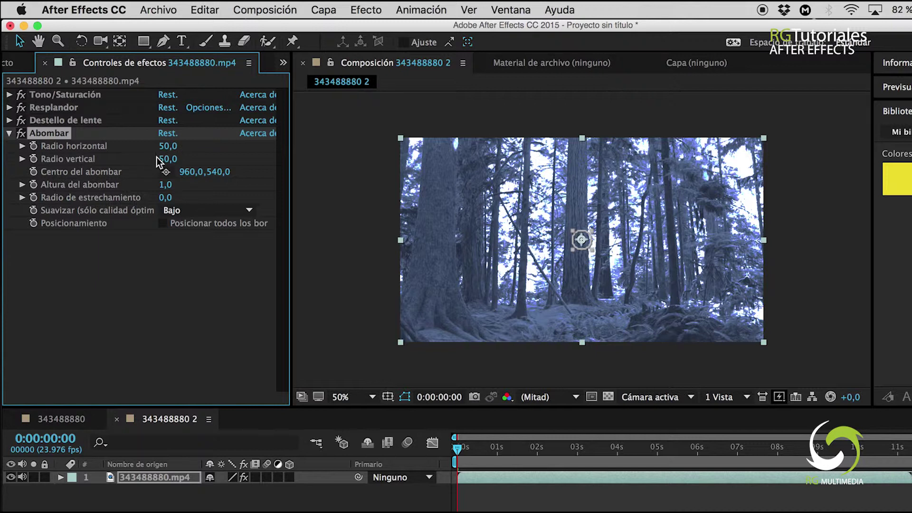
Set the Abombar effect's horizontal and vertical radius to 200
click(169, 146)
text(200)
key(Tab)
text(200)
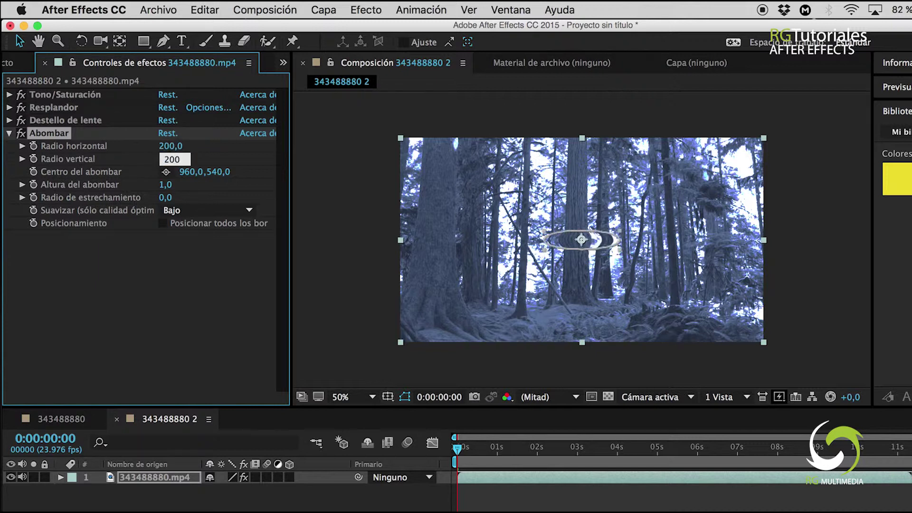
key(Return)
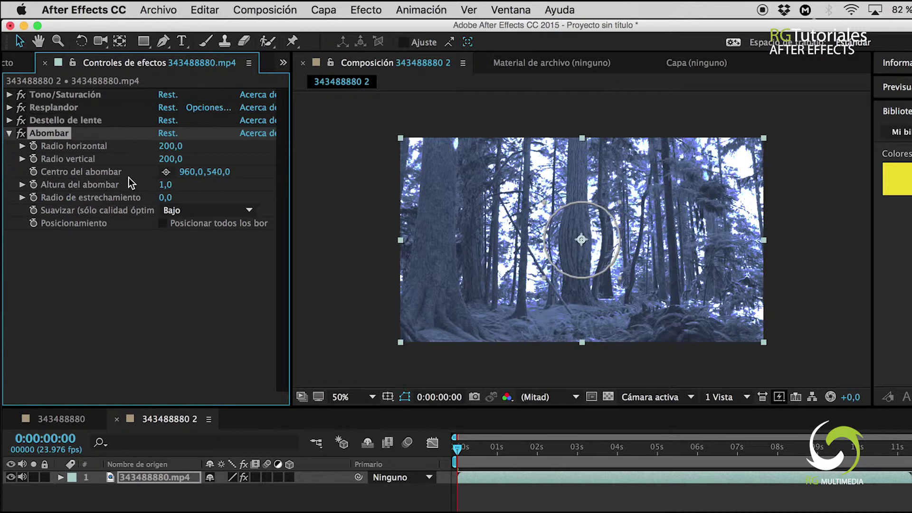
Move the bulge's centre to 1412, 652 over the trees on the right and set its height to 1,6
click(166, 171)
click(677, 217)
drag(677, 217, 668, 261)
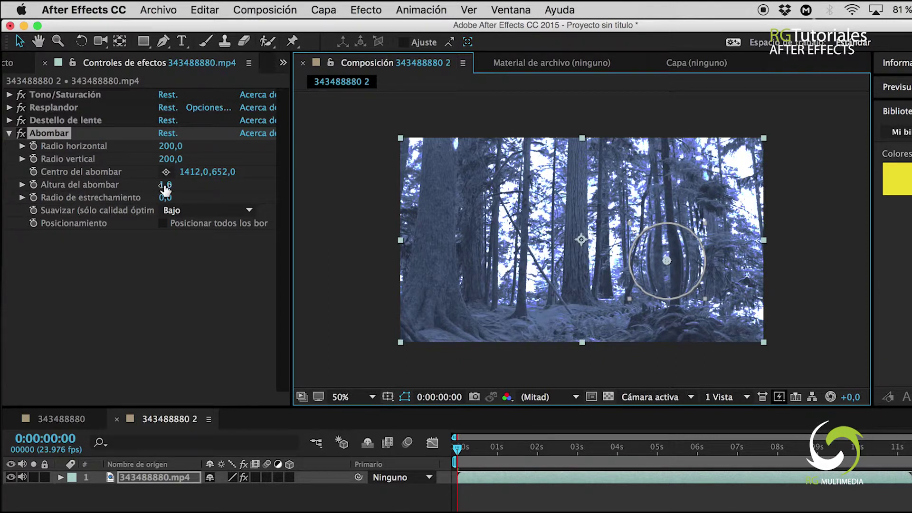
drag(165, 189, 190, 179)
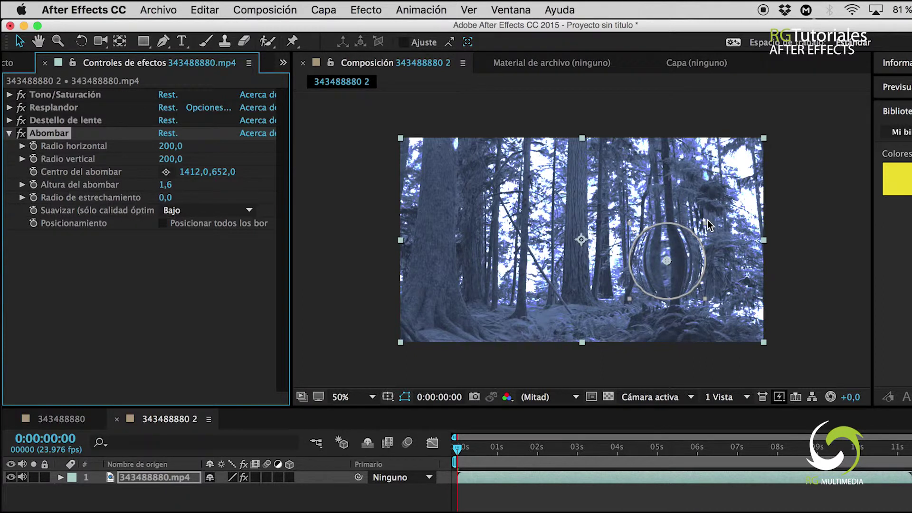
Centre the bulge on the middle trunk at 928, 540 and set its horizontal and vertical radius to 400
drag(678, 243, 587, 217)
click(169, 146)
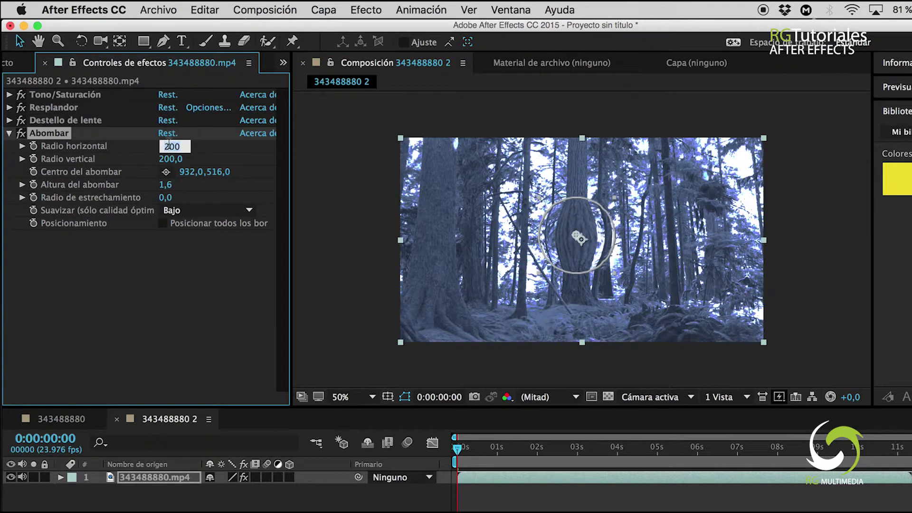
text(400)
key(Tab)
text(400)
key(Return)
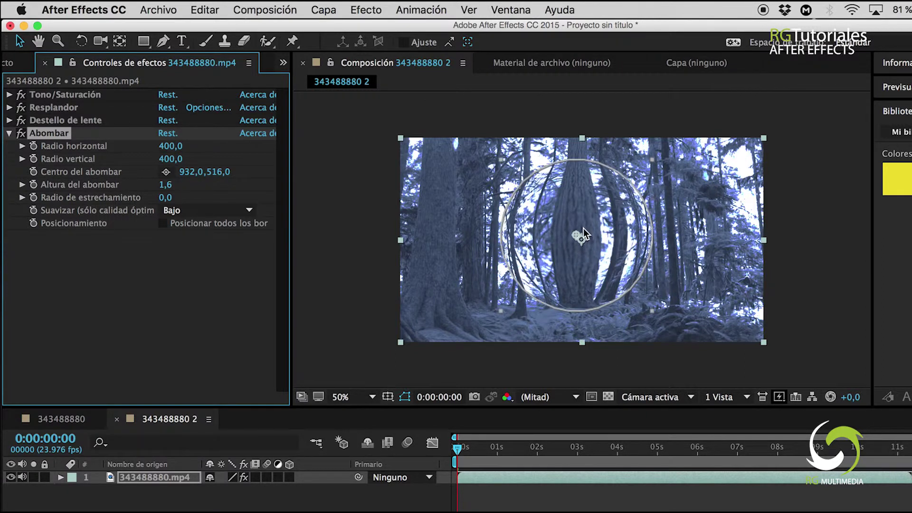
drag(584, 221, 580, 239)
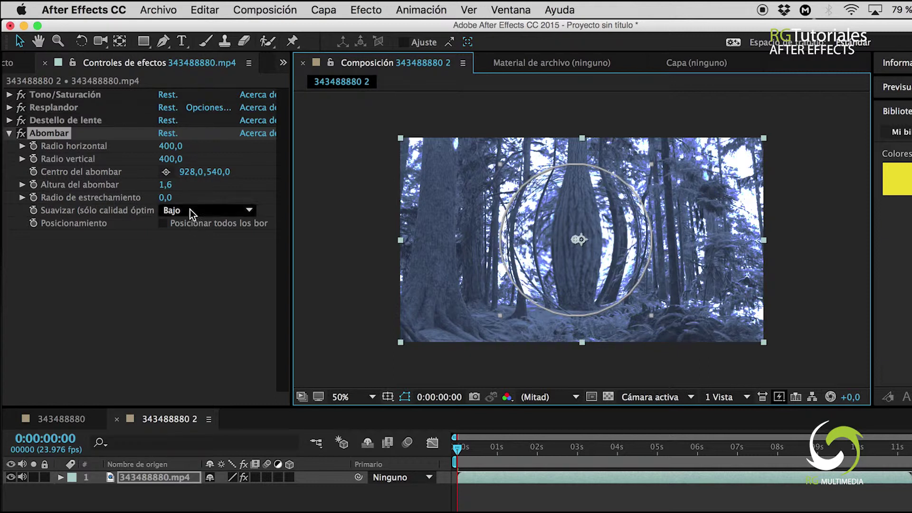
Set the bulge's Radio de estrechamiento to 181 and its Suavizar option to Alto
drag(170, 205, 289, 188)
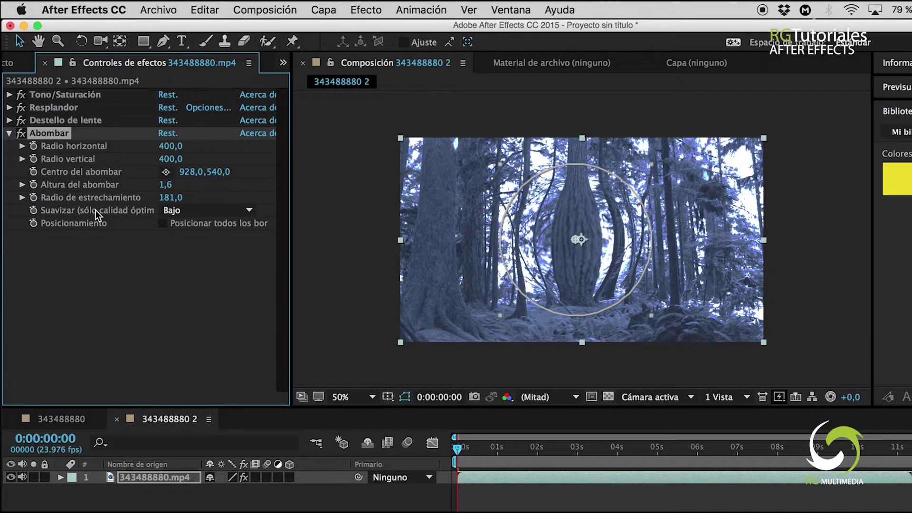
click(173, 210)
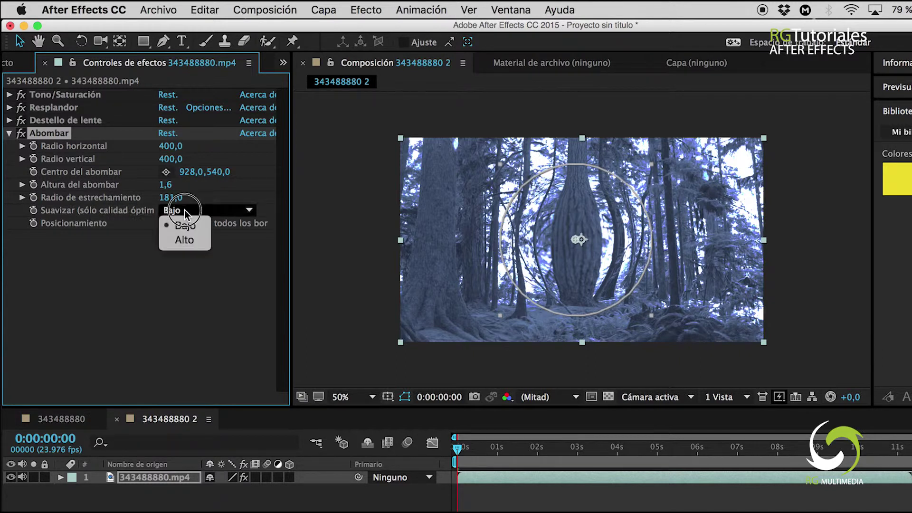
click(186, 240)
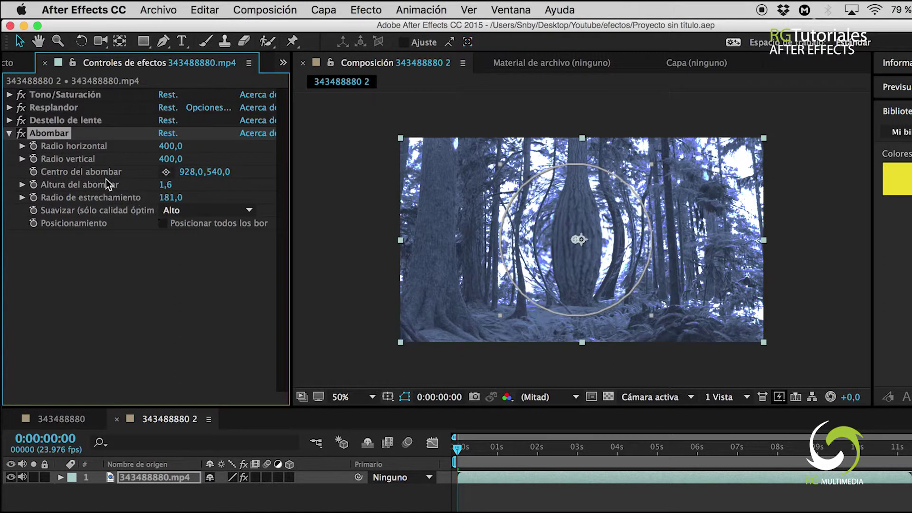
Collapse the Abombar settings and toggle the effect off and on to compare the image with and without it
click(8, 134)
click(21, 135)
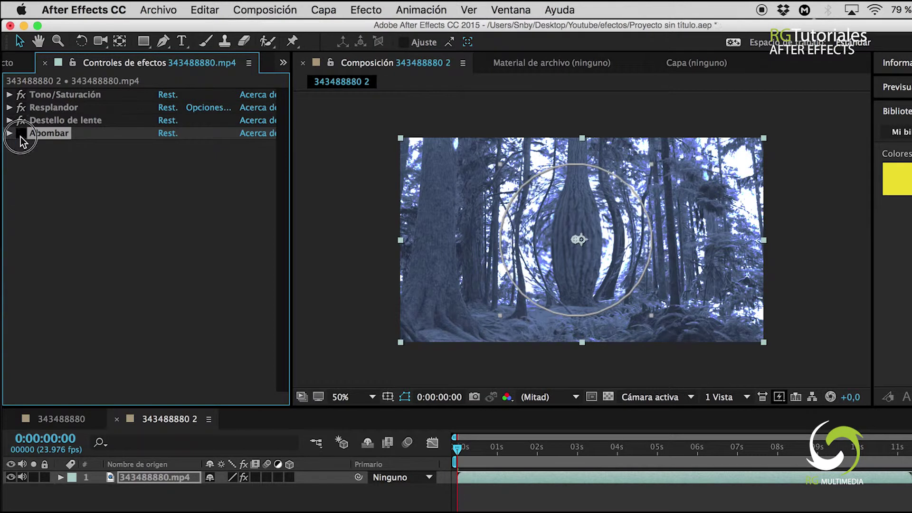
click(21, 134)
click(21, 135)
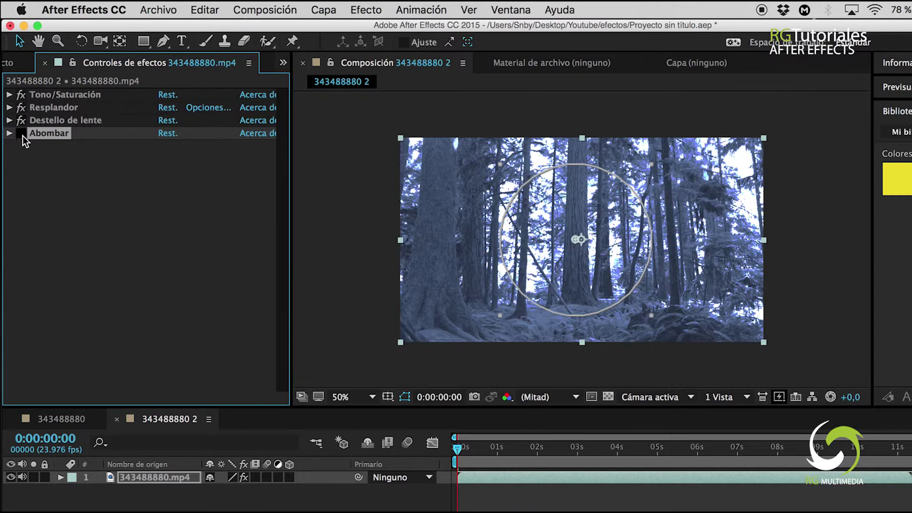
click(22, 134)
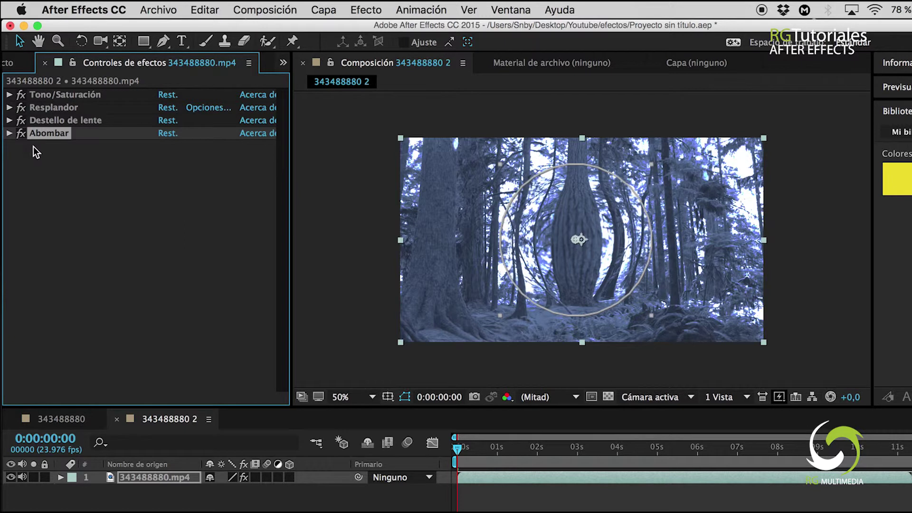
Expand the settings of all four effects and disable all effects on the 343488880.mp4 layer at once
click(9, 133)
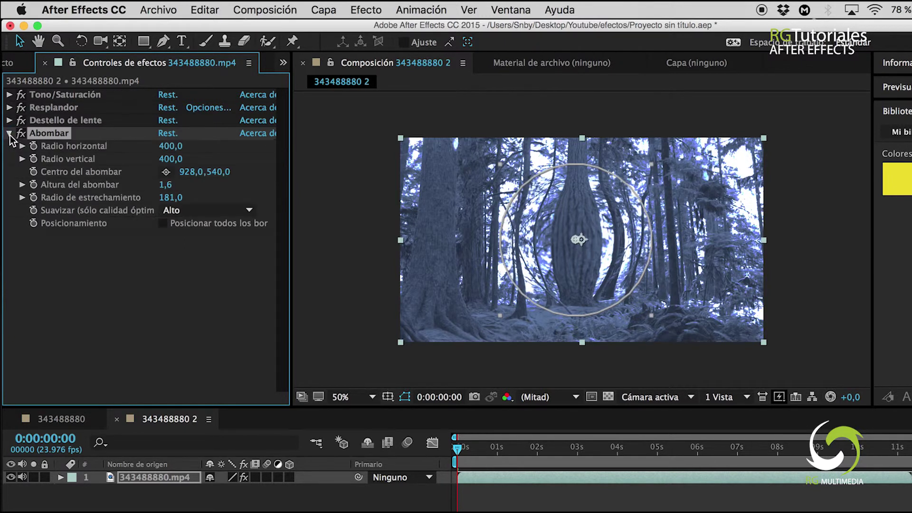
click(9, 120)
click(9, 107)
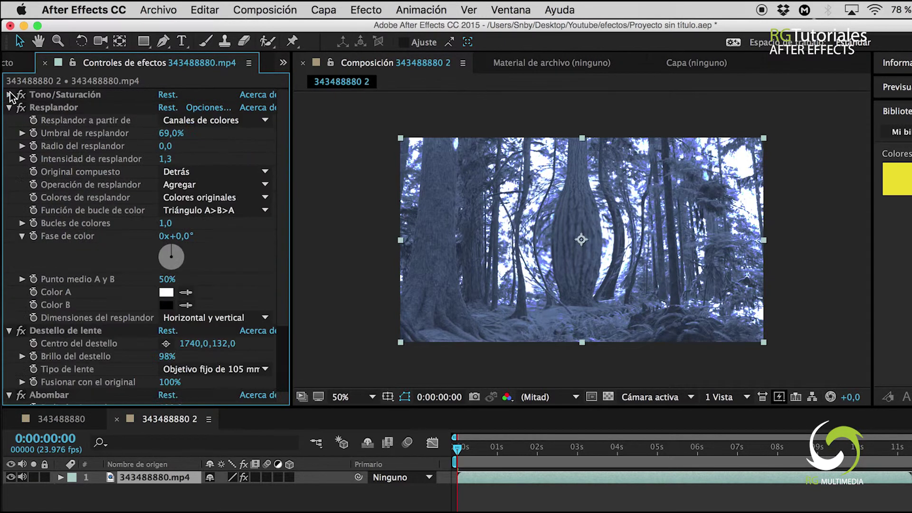
click(9, 95)
scroll(92, 209, down, 2)
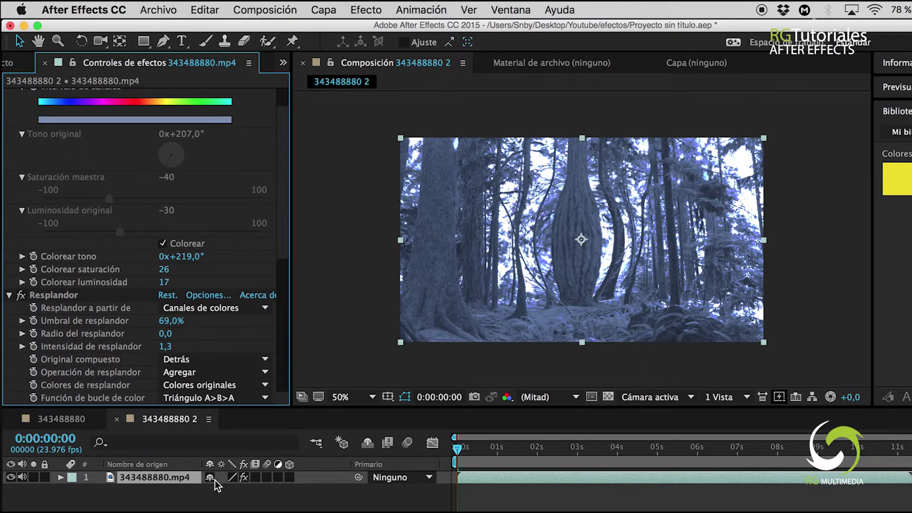
click(244, 477)
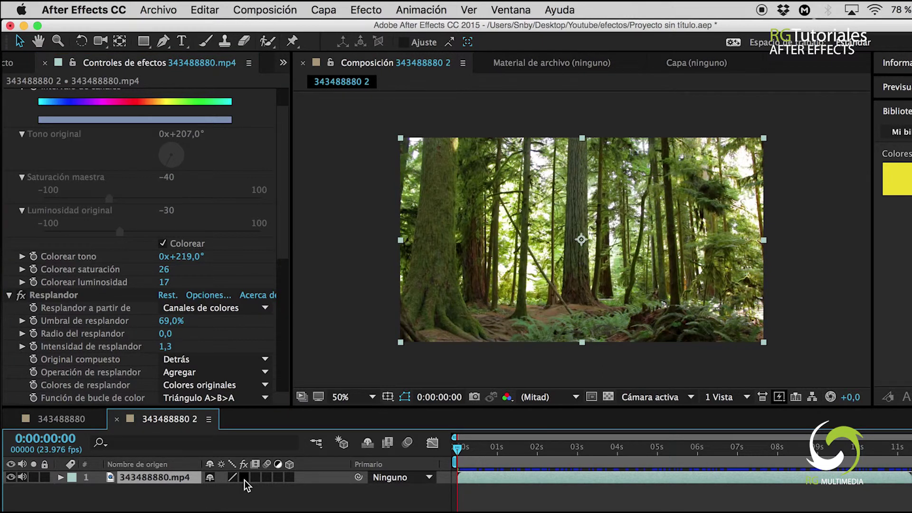